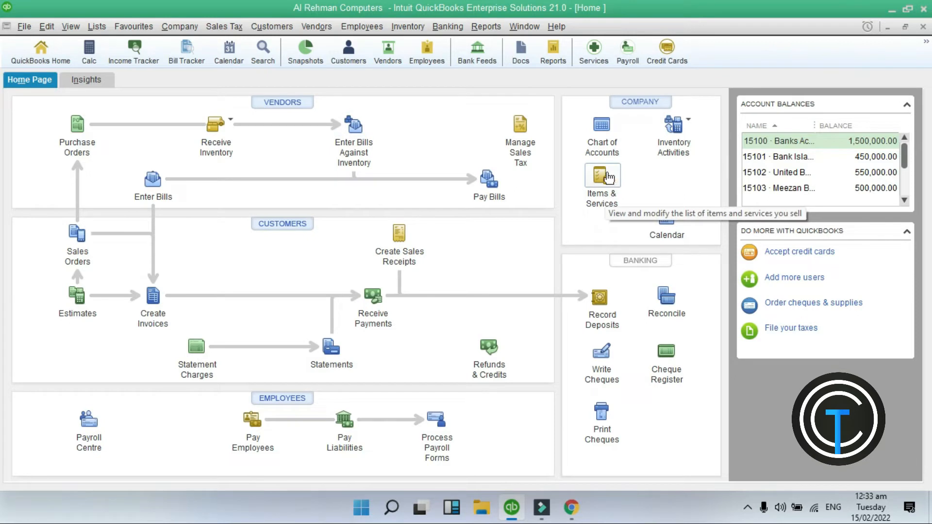
- Open the Item List and start creating a new item
left_click(107, 29)
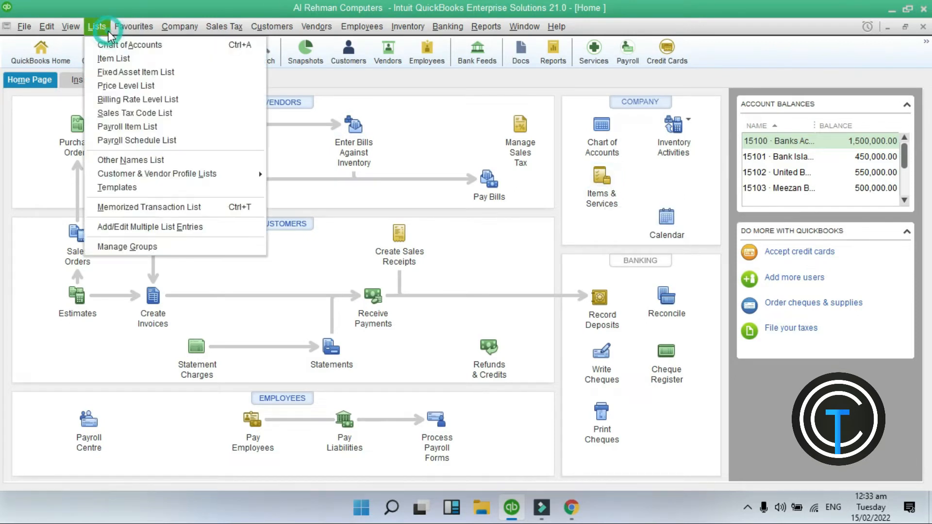
left_click(112, 60)
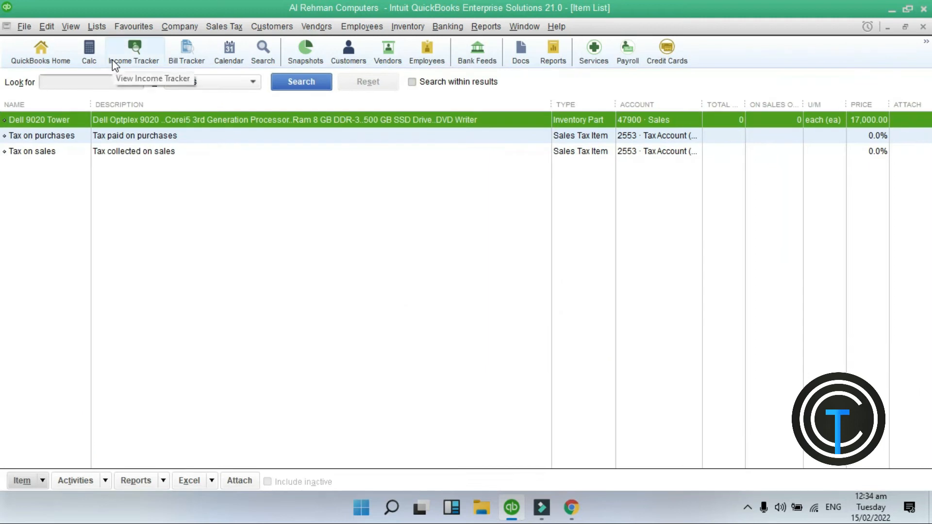
right_click(203, 218)
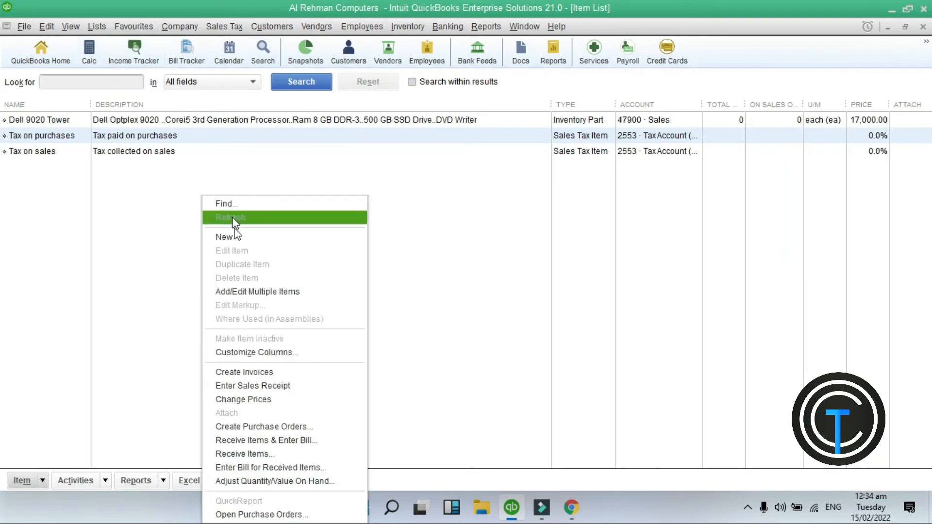
left_click(159, 234)
right_click(186, 257)
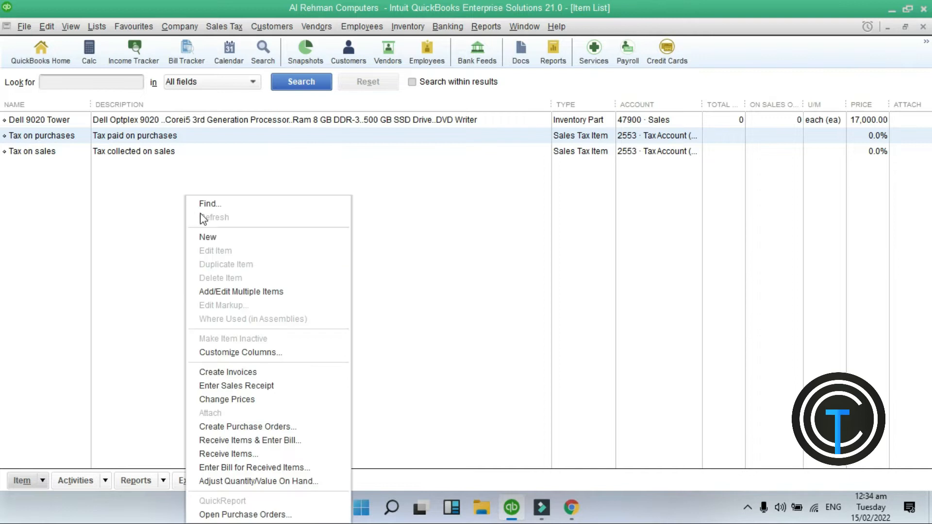
left_click(218, 236)
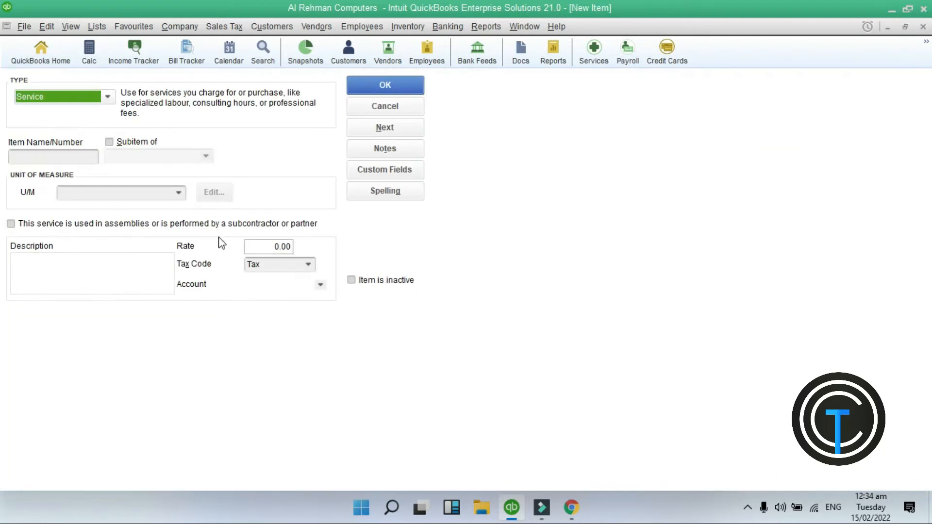
- Set the new item's type to Service and name it "WIndows Installation"
left_click(159, 100)
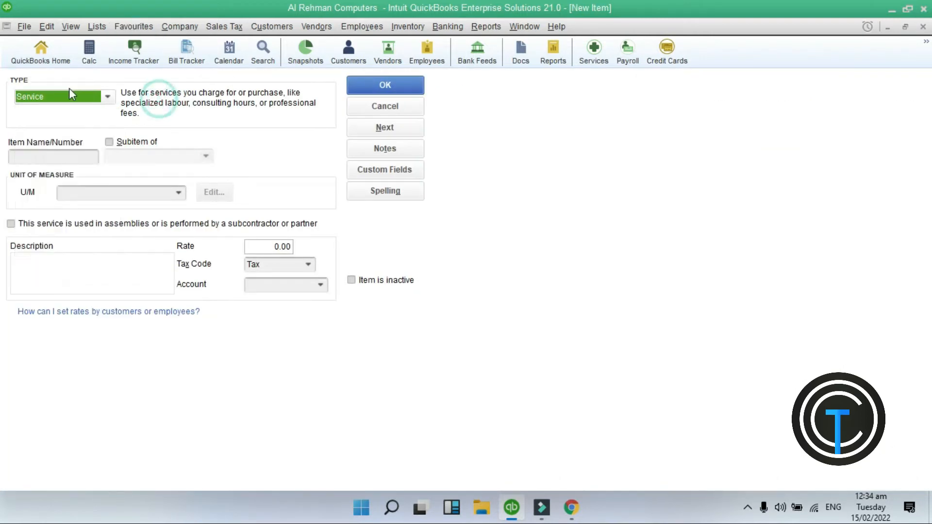
left_click(75, 97)
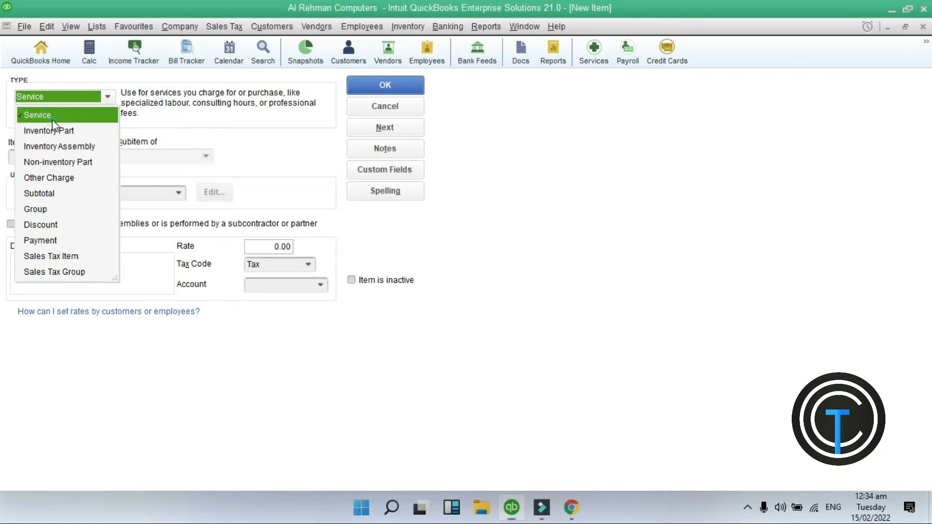
left_click(52, 120)
left_click(66, 156)
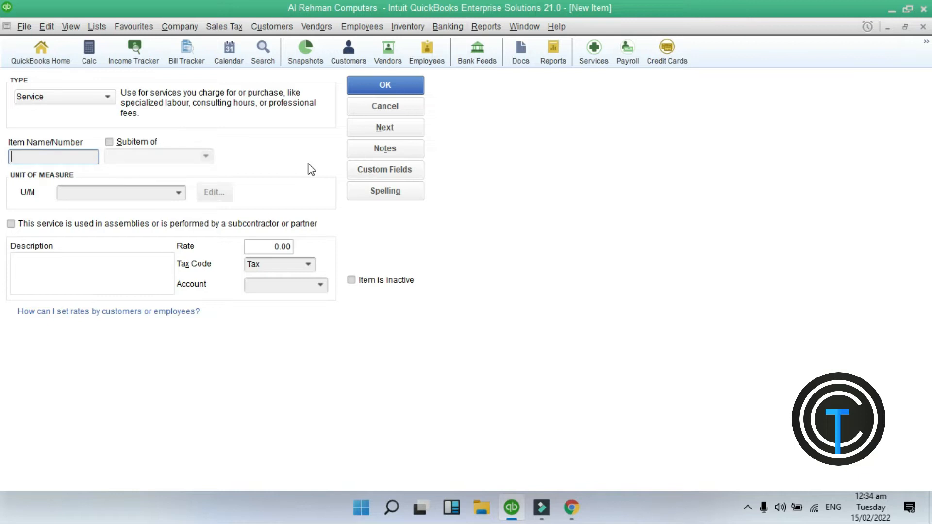
type("WIndows Installation")
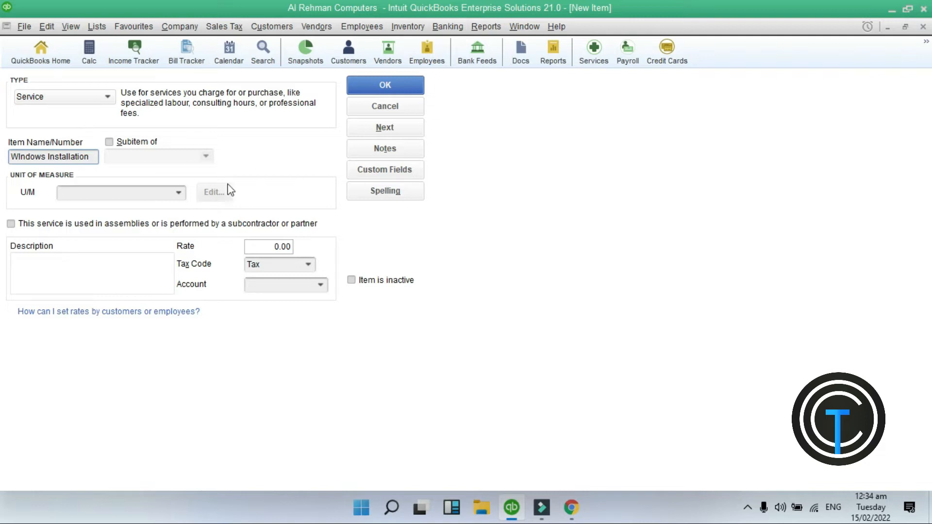
- Give the service a rate of 350, the tax code Non and the account 47900 · Sales
left_click(268, 246)
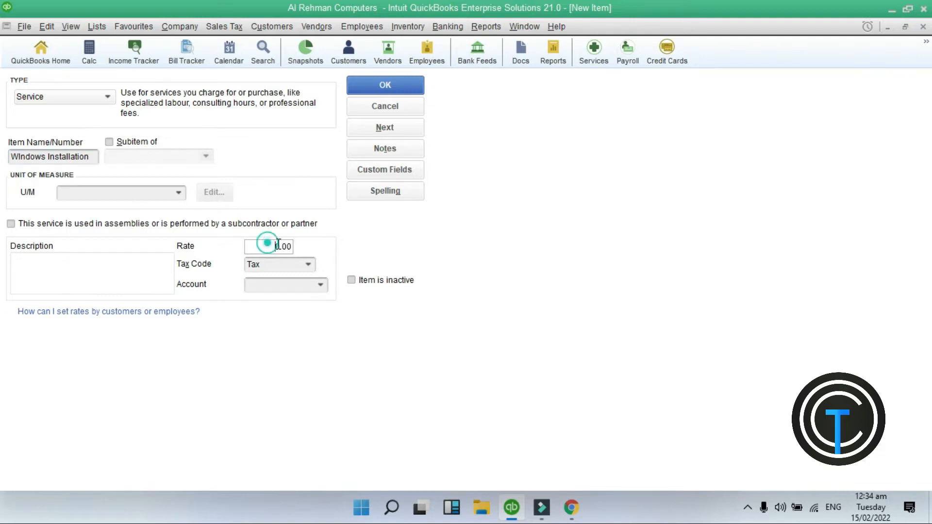
type("350")
left_click(307, 264)
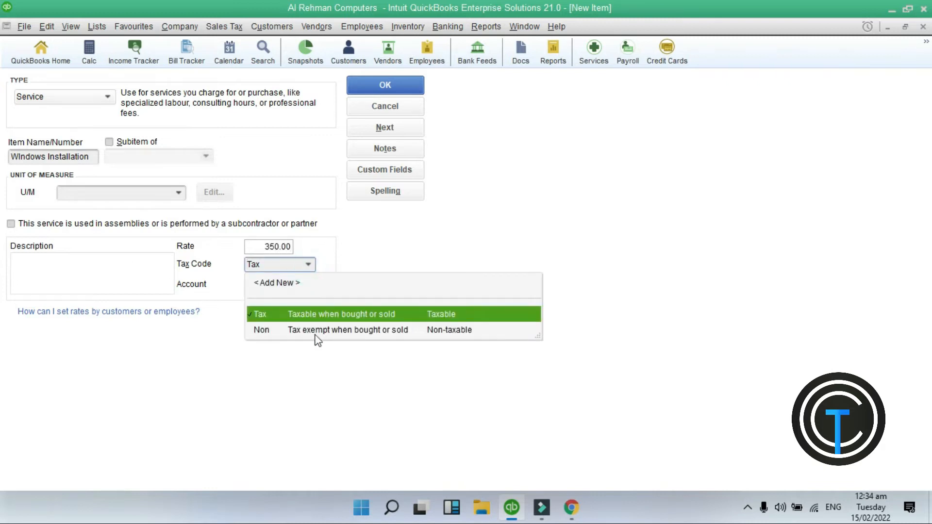
left_click(314, 335)
left_click(325, 288)
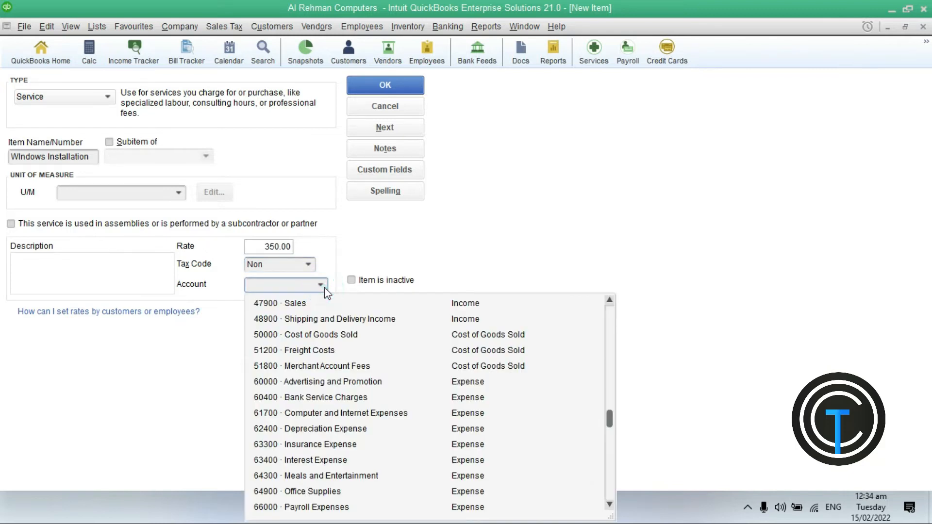
left_click(358, 306)
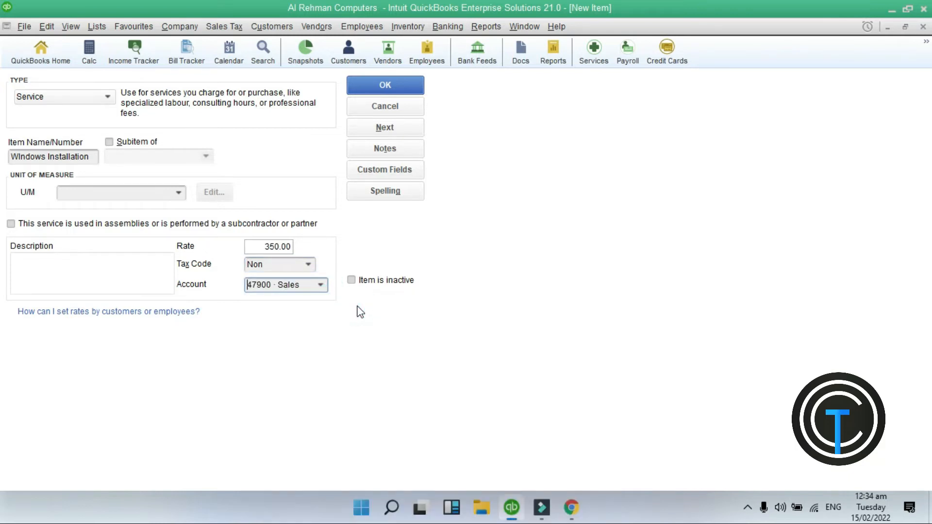
- Describe the service as "Windows Installation Charges" with each (ea) as unit of measure, and save it without spelling changes
left_click(119, 277)
type("Windows Installation Charges")
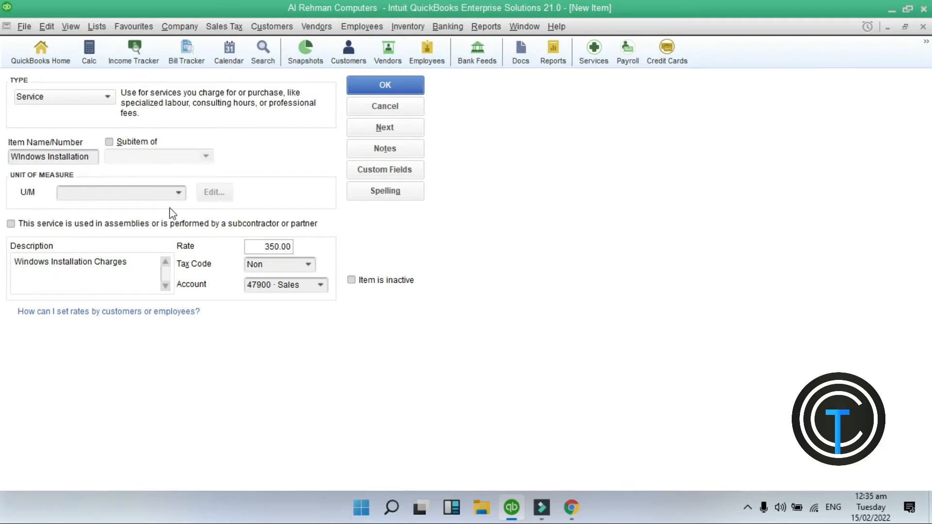
left_click(179, 193)
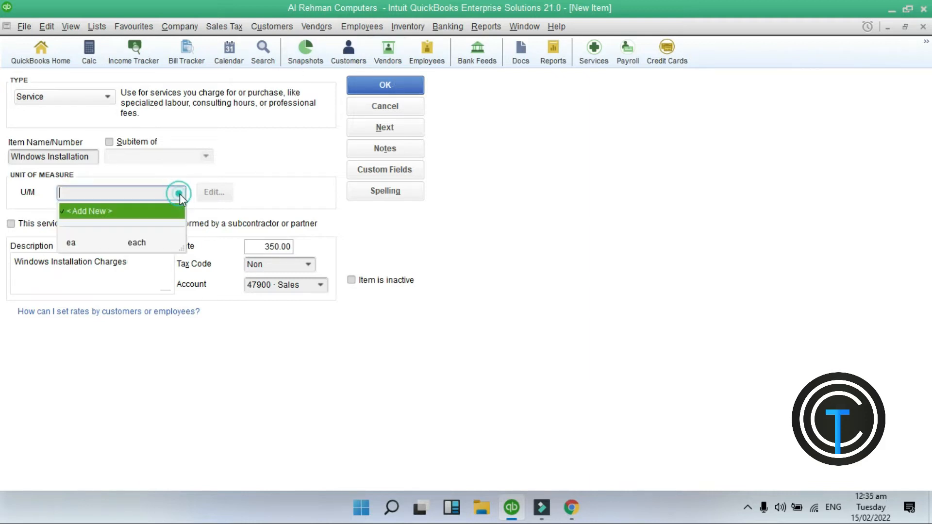
left_click(116, 243)
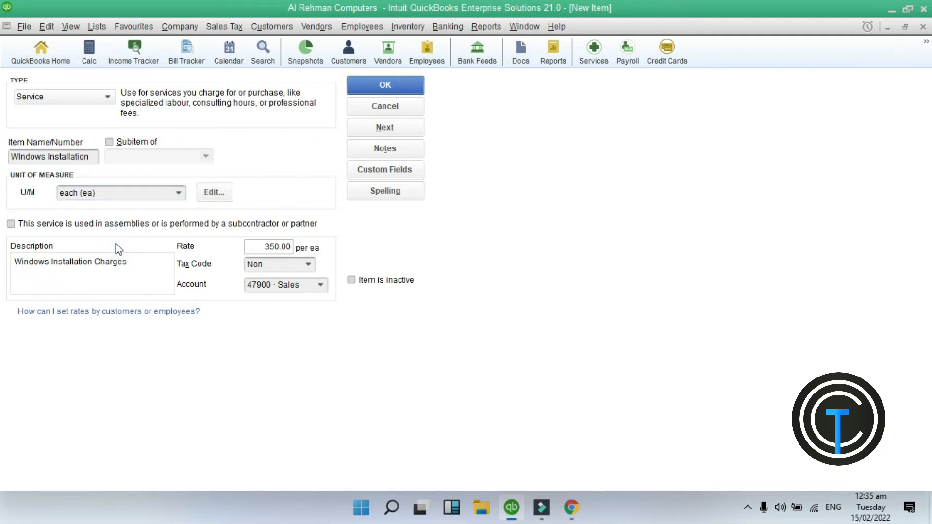
left_click(403, 78)
left_click(567, 344)
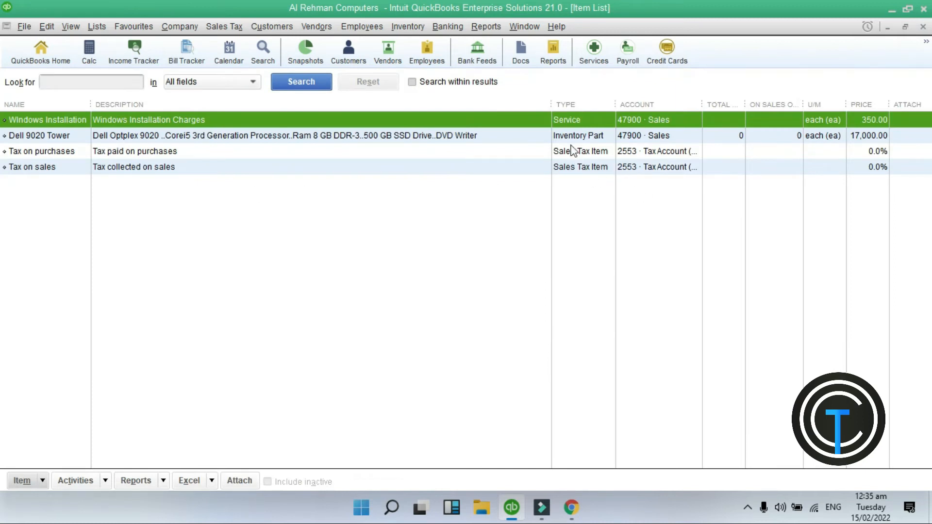
- Start another new item of type Service and name it "CCTV Installation"
right_click(159, 251)
left_click(210, 238)
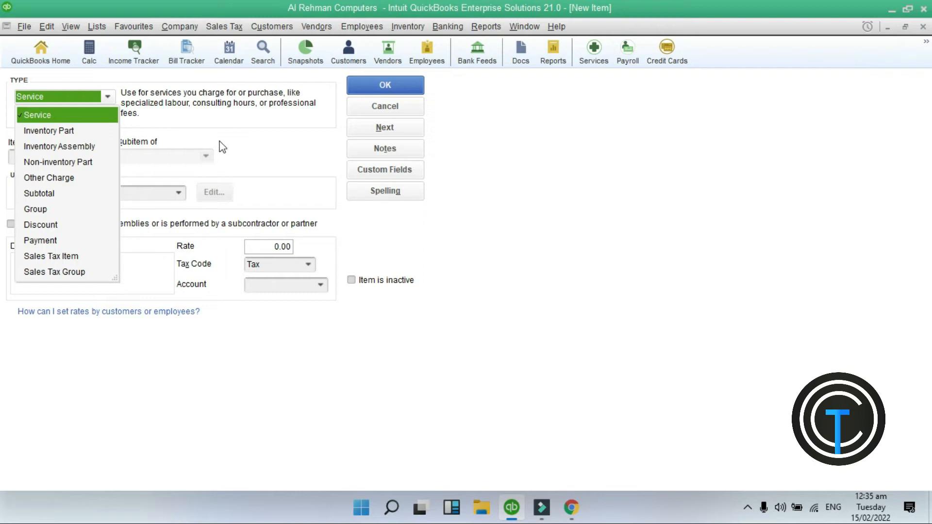
left_click(113, 115)
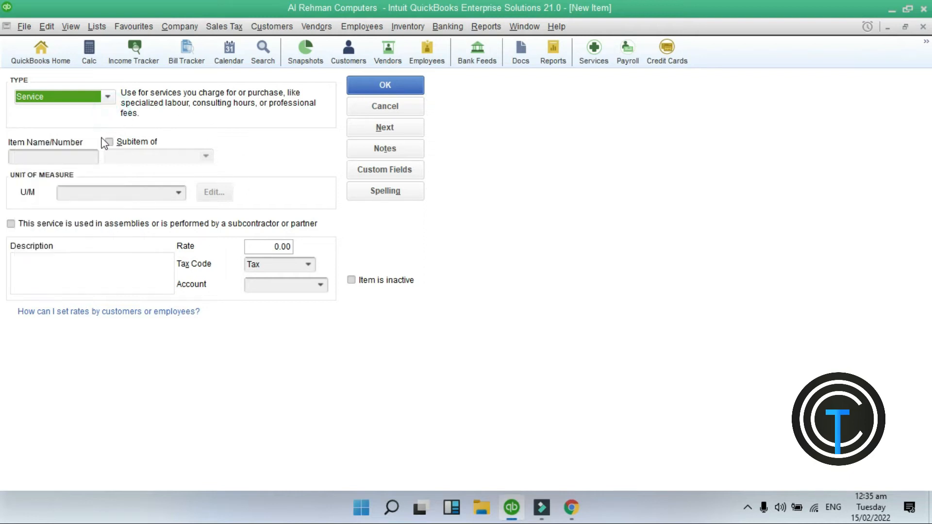
left_click(54, 157)
type("CCTV Ins")
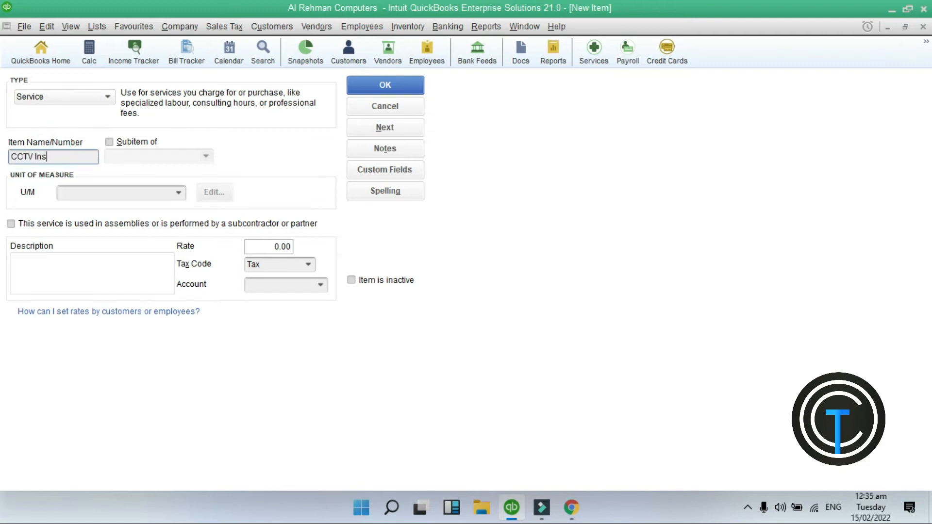
type("tallation")
- Describe the service as "Installation" and mark it as used in assemblies or performed by a subcontractor or partner
left_click(97, 192)
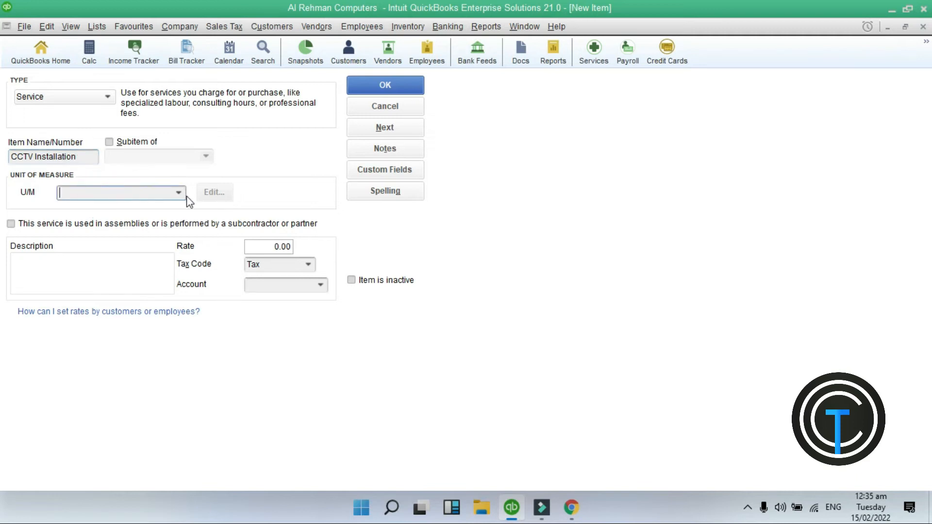
left_click(108, 257)
type("S")
key("BackSpace")
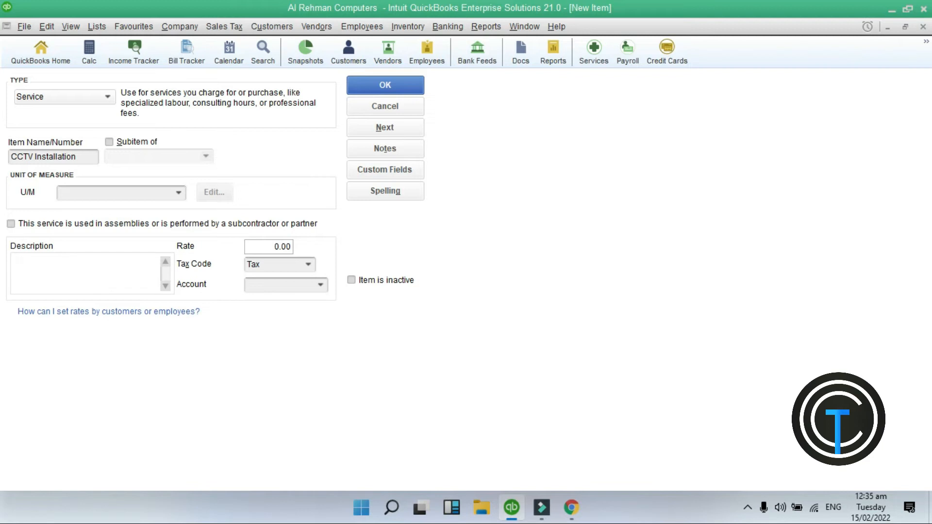
type("Installation")
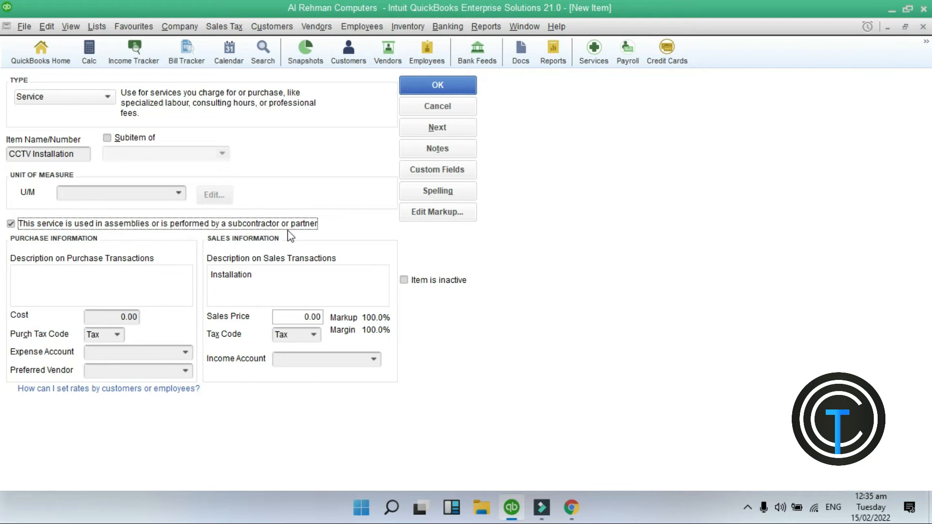
- Set the CCTV service's purchase cost to 500 and its sales price to 600
left_click(124, 316)
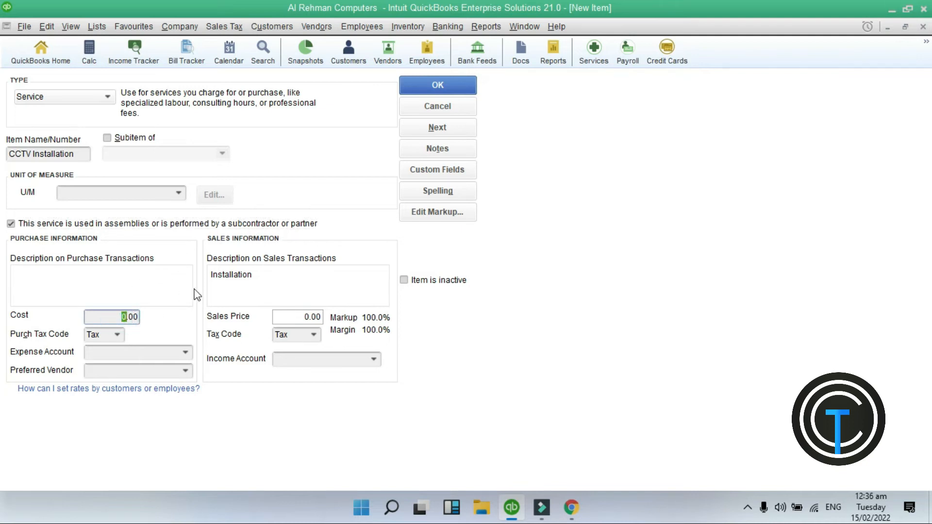
type("50")
left_click(303, 316)
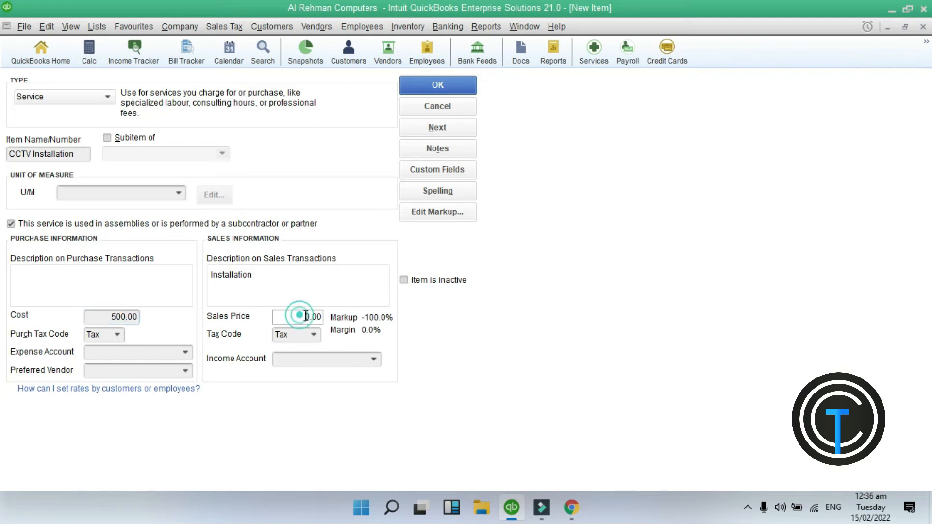
type("60")
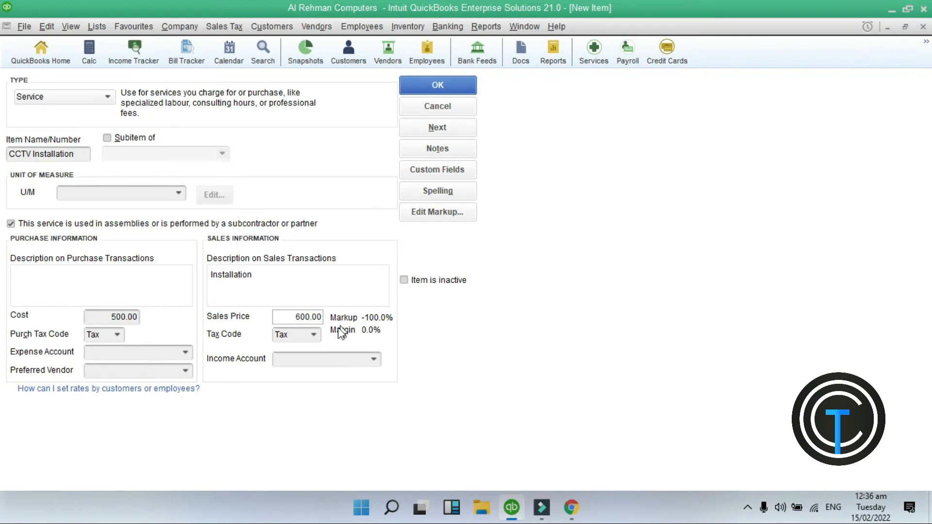
- Set both the sales tax code and the purchase tax code of the CCTV service to Non
left_click(313, 334)
left_click(293, 404)
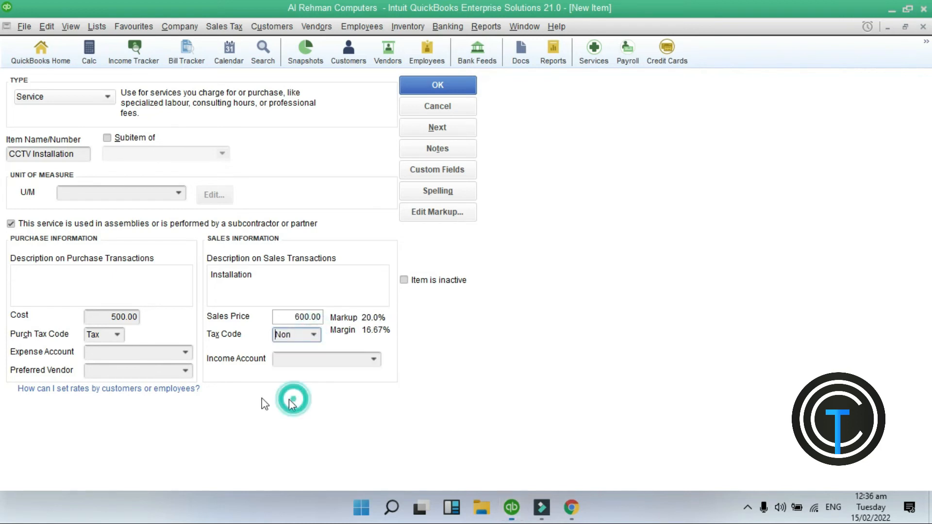
left_click(117, 335)
left_click(124, 403)
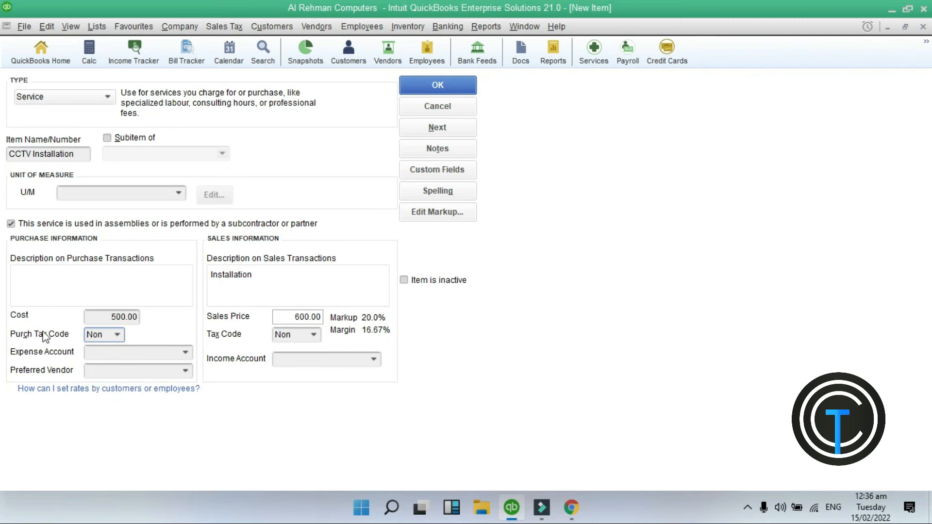
- Assign 67100 · Rent Expense as the CCTV service's expense account
left_click(185, 351)
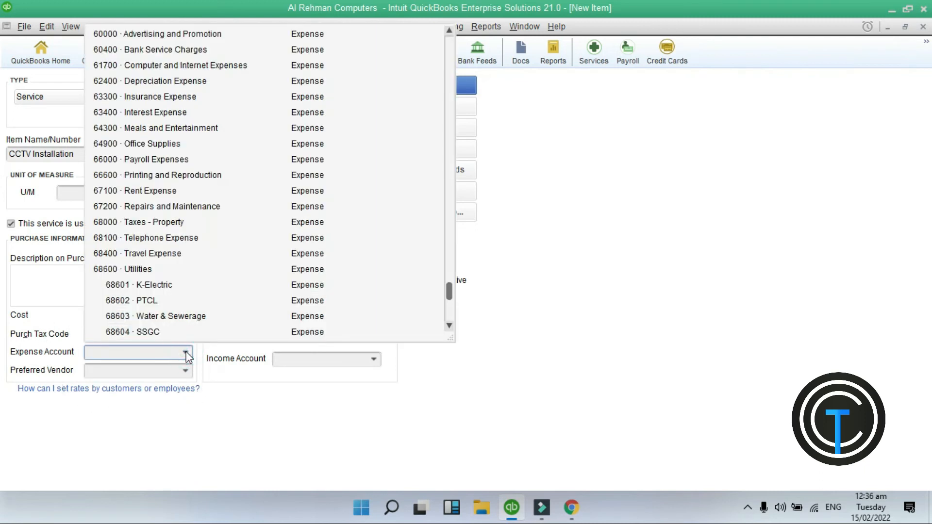
left_click(286, 442)
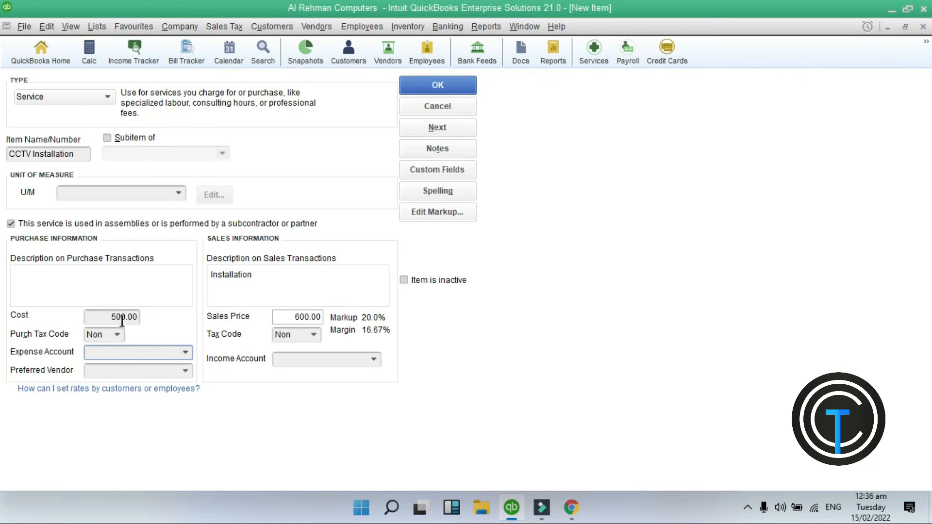
left_click(184, 354)
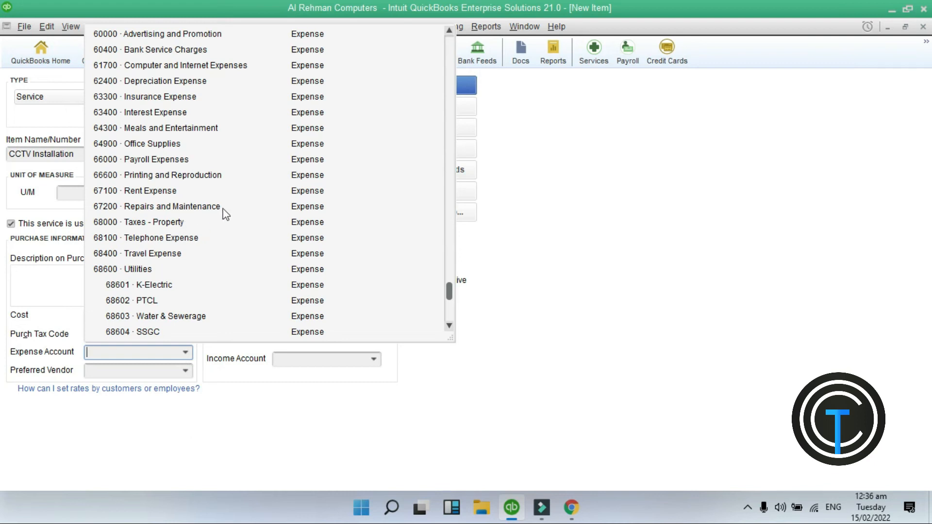
scroll(237, 233, "down", 1)
scroll(348, 318, "up", 2)
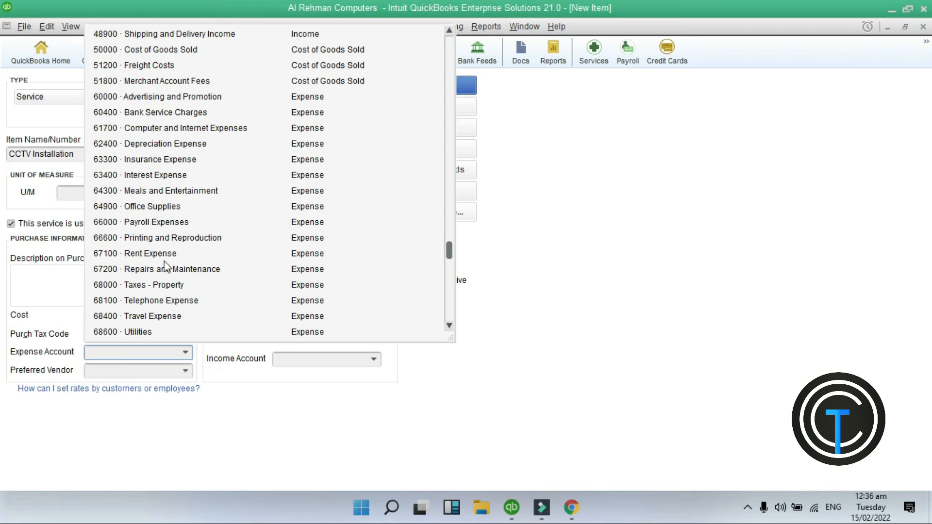
left_click(142, 260)
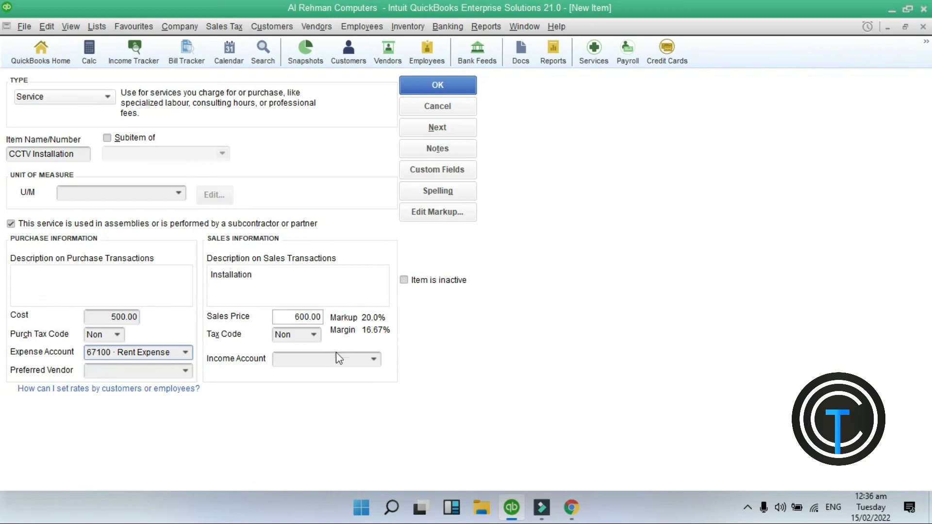
- Assign 47900 · Sales as the income account and save the CCTV Installation item without spelling changes
left_click(359, 358)
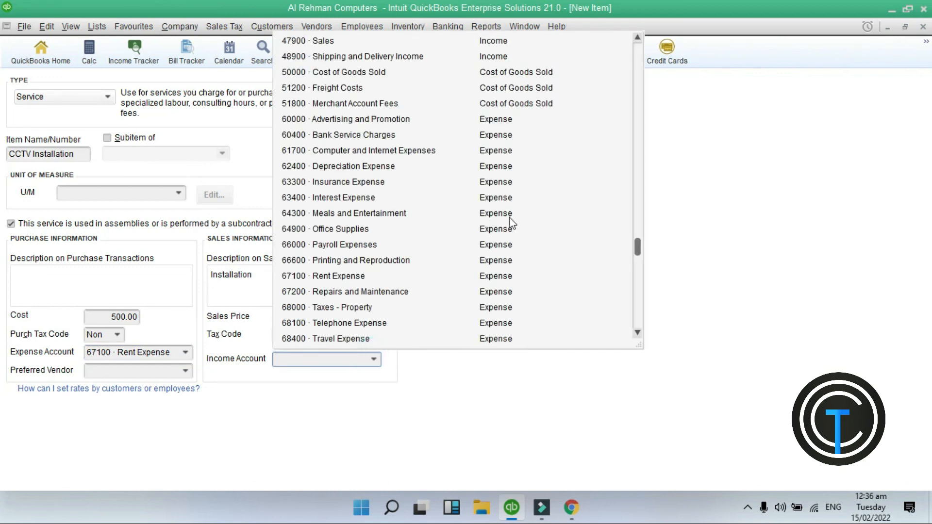
left_click(500, 44)
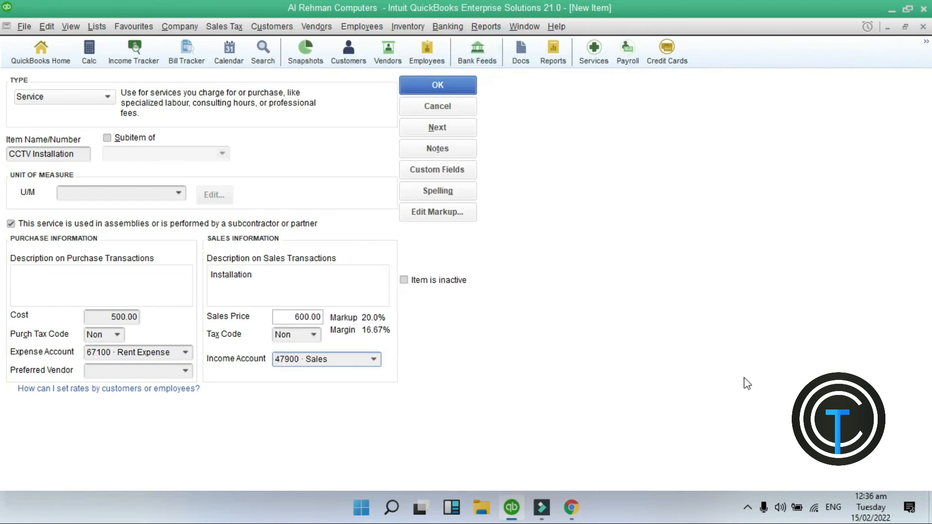
left_click(461, 87)
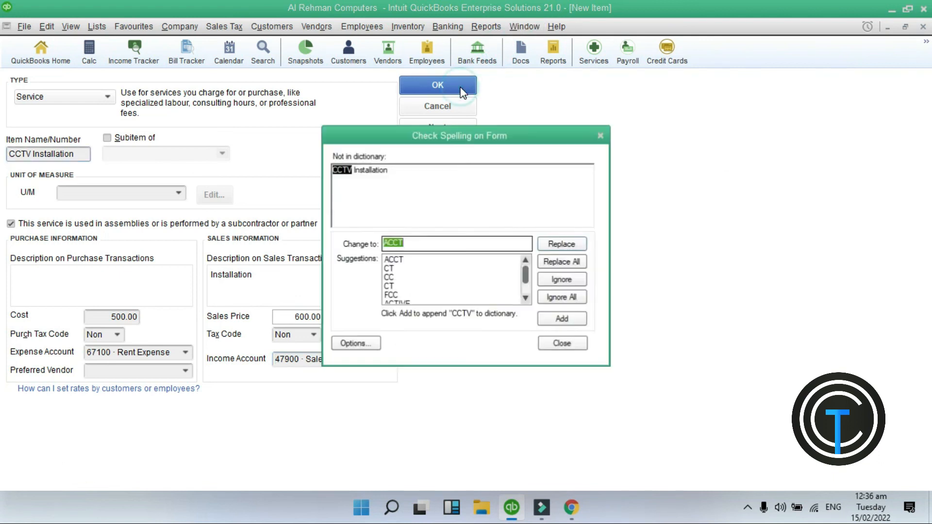
left_click(561, 343)
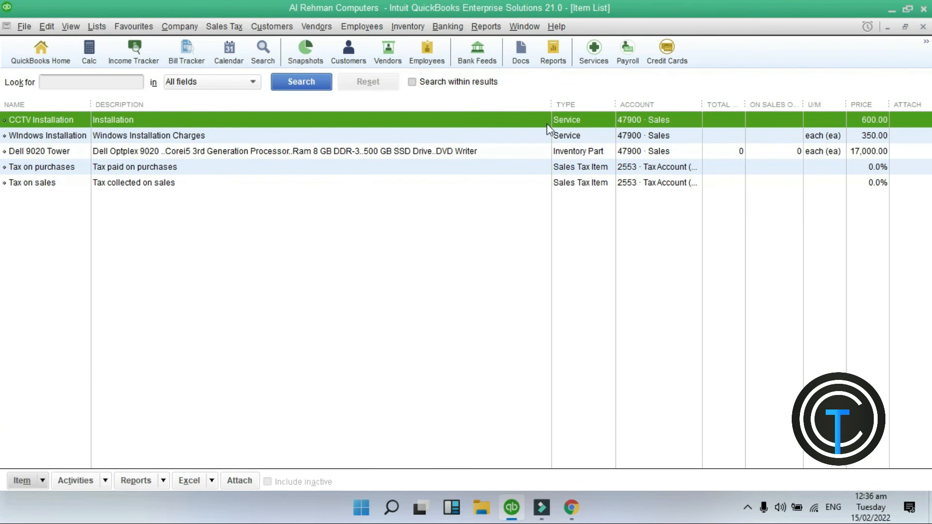